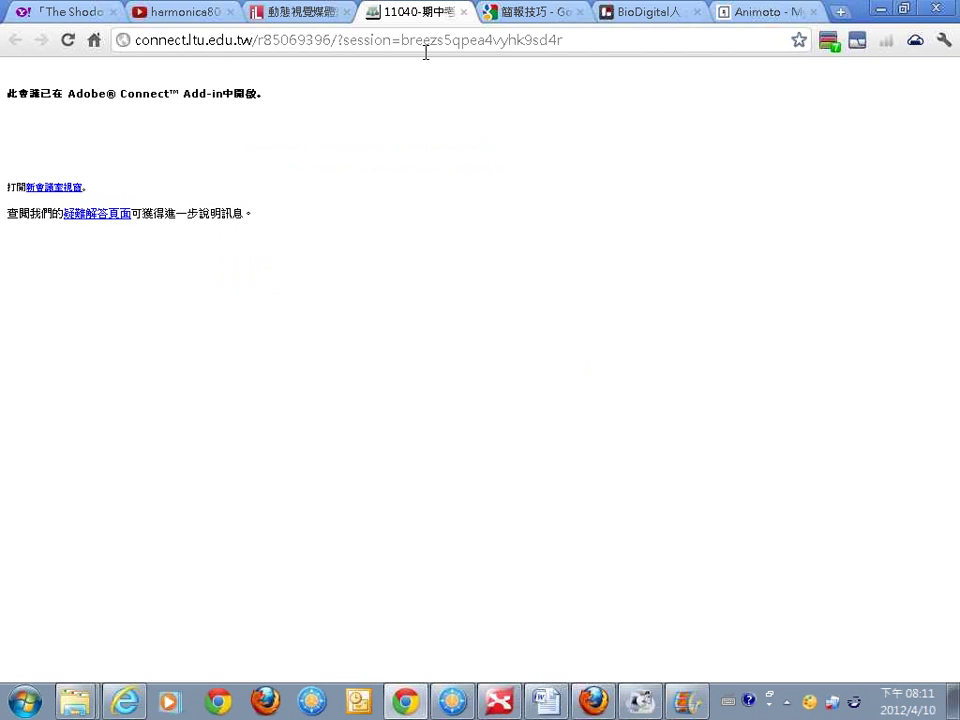
- Enter the 測試用 meeting room of the 動態視覺媒體設計 course, and close the room and the leftover meeting pages
left_click(463, 12)
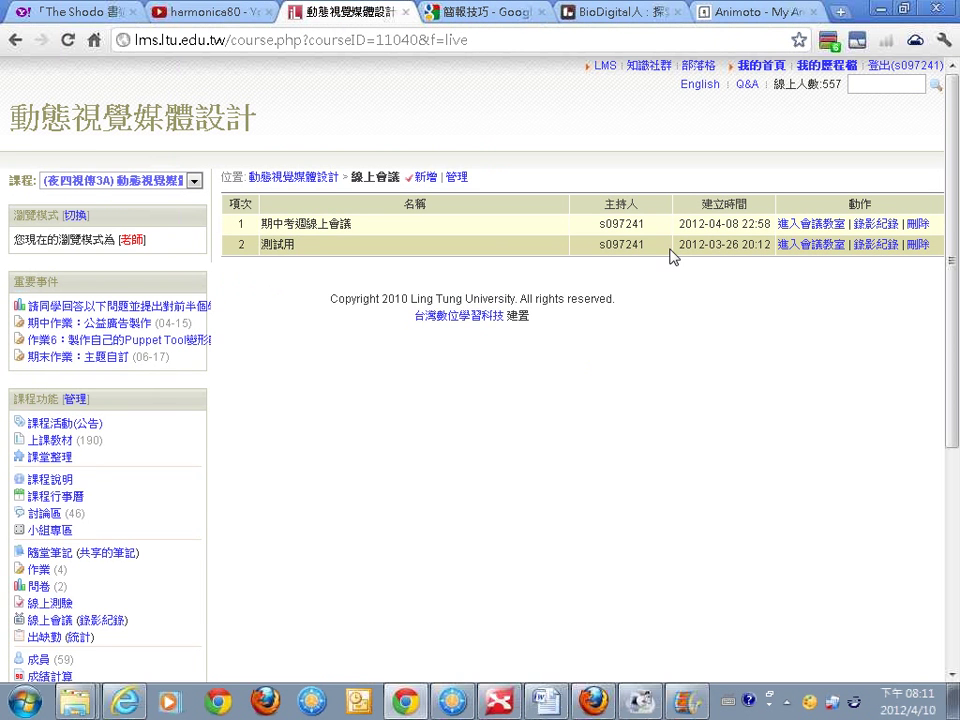
left_click(810, 248)
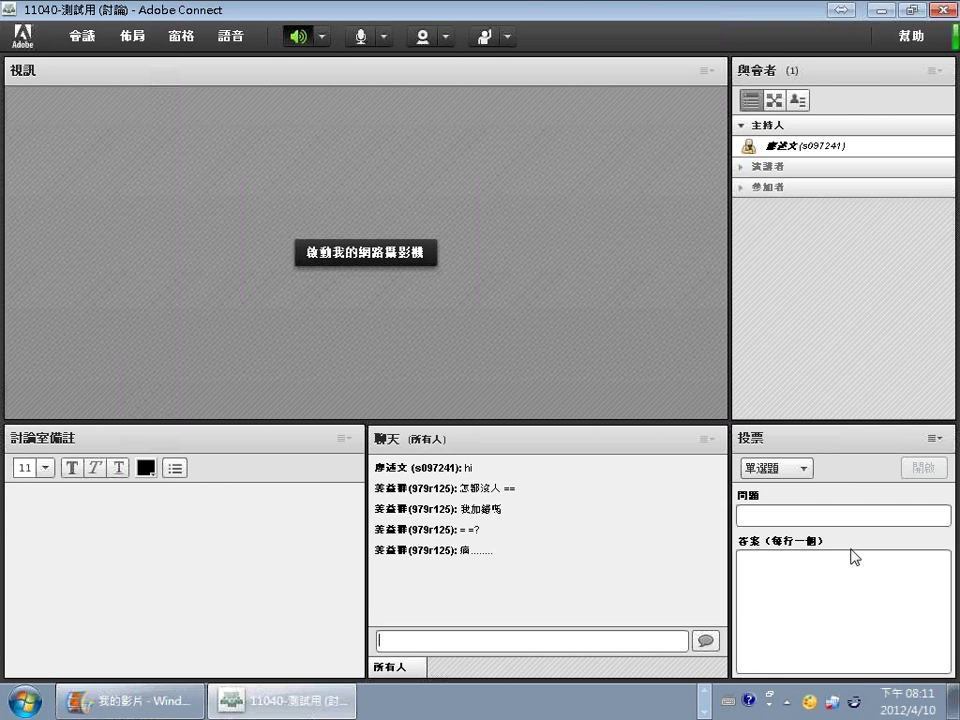
left_click(943, 11)
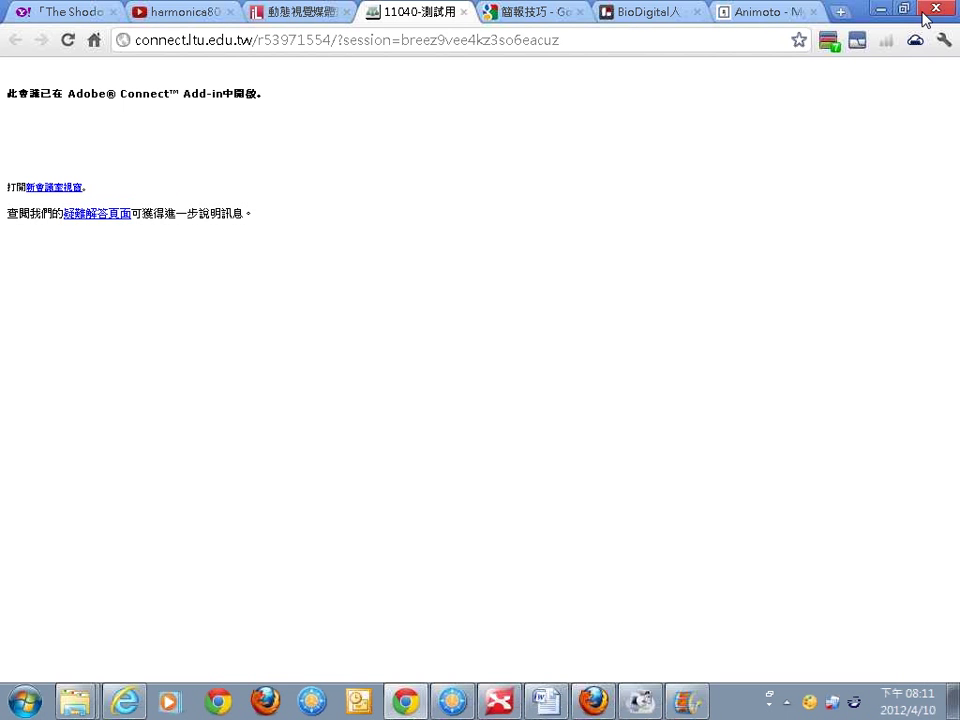
left_click(467, 13)
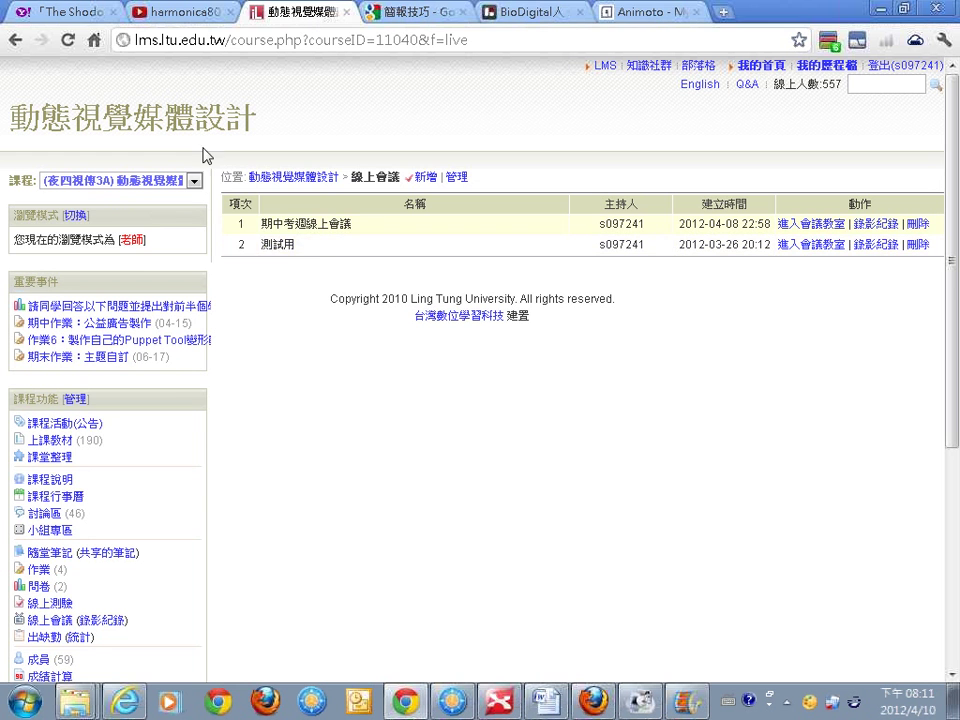
- Open the 測試用 online meeting of the 基礎3D構成與製作(二) course, and close the meeting page again
left_click(194, 181)
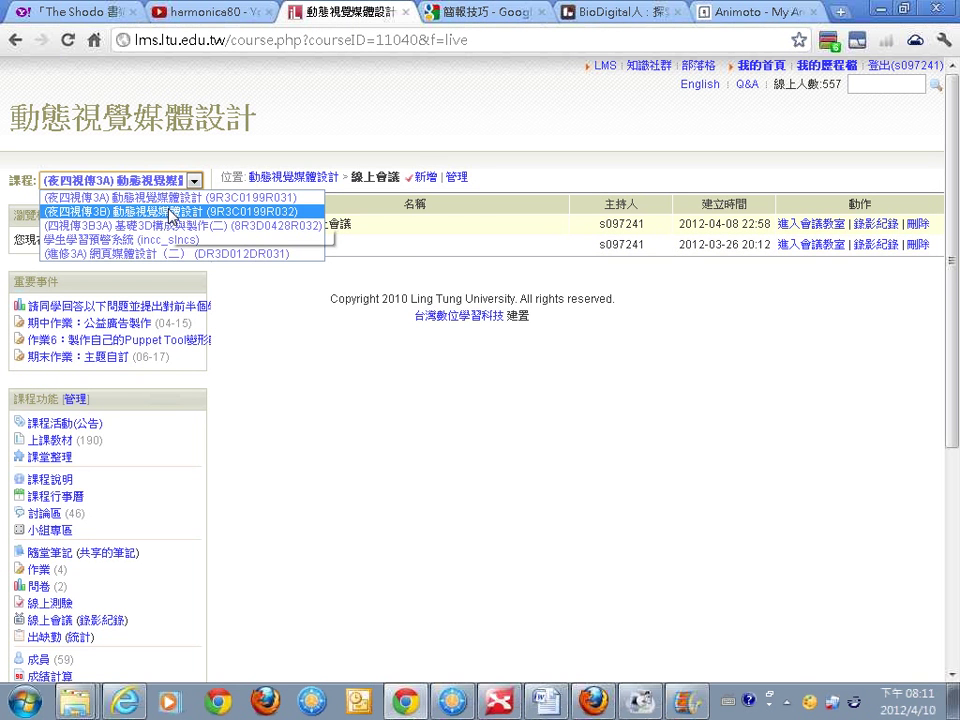
left_click(170, 225)
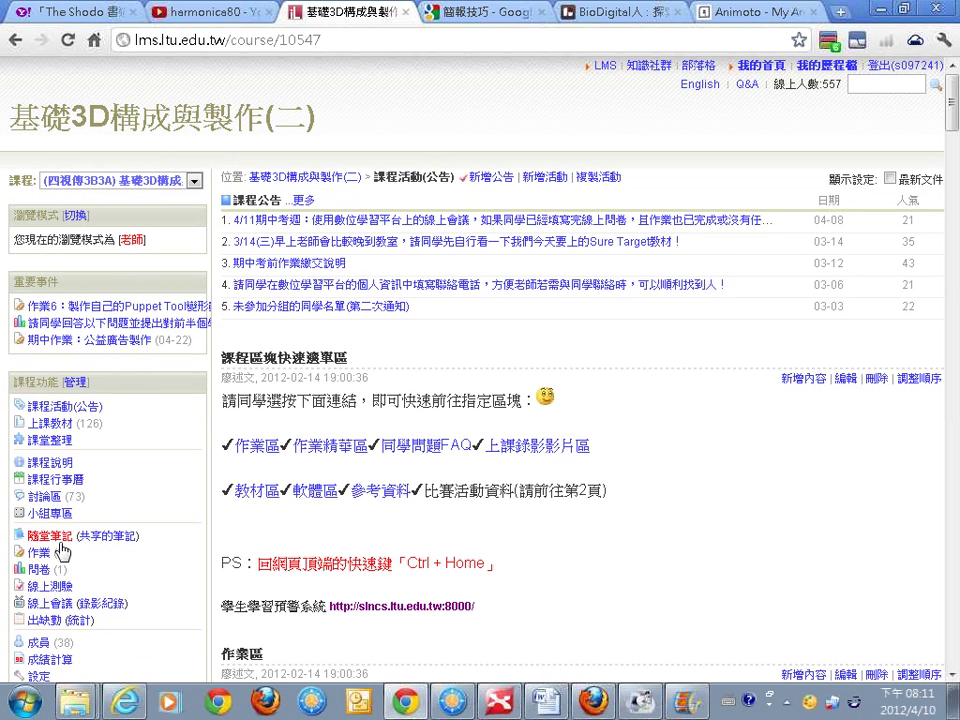
left_click(48, 603)
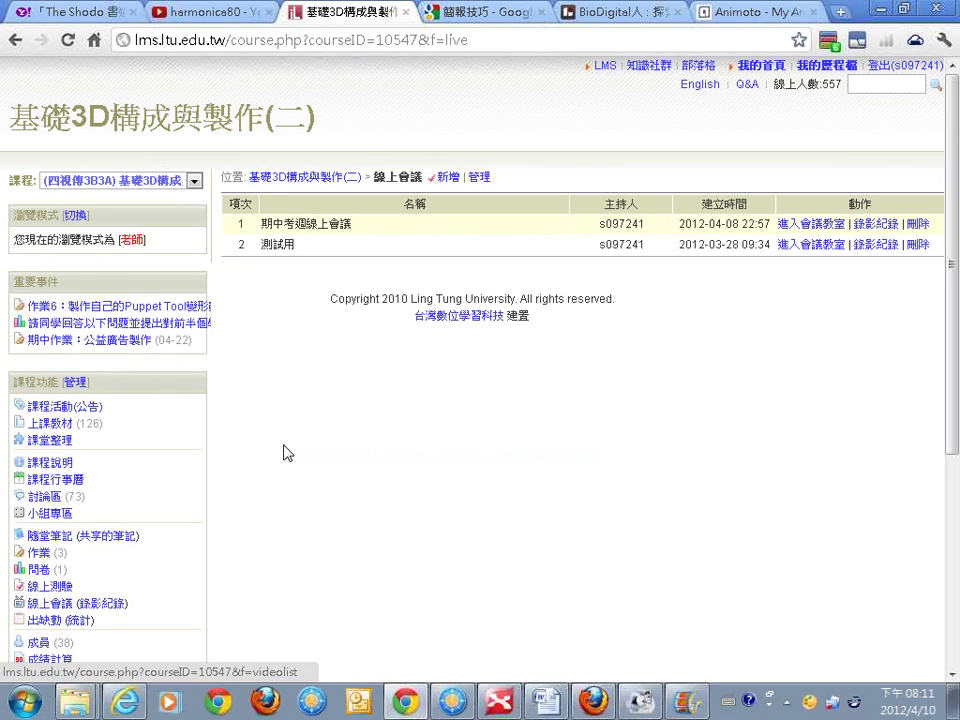
left_click(816, 246)
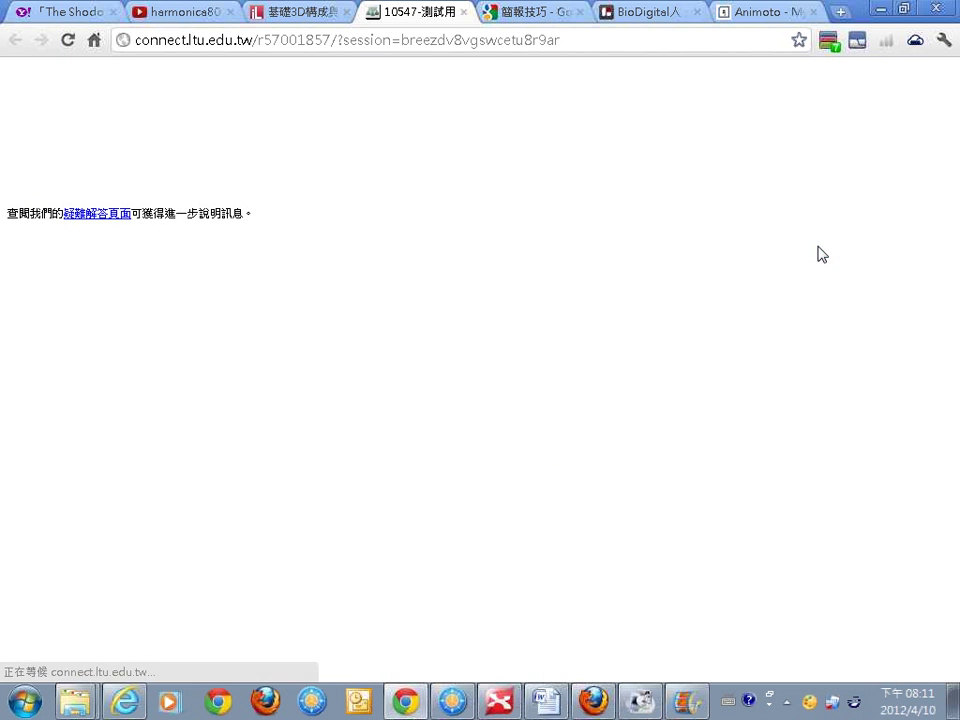
left_click(461, 10)
left_click(463, 12)
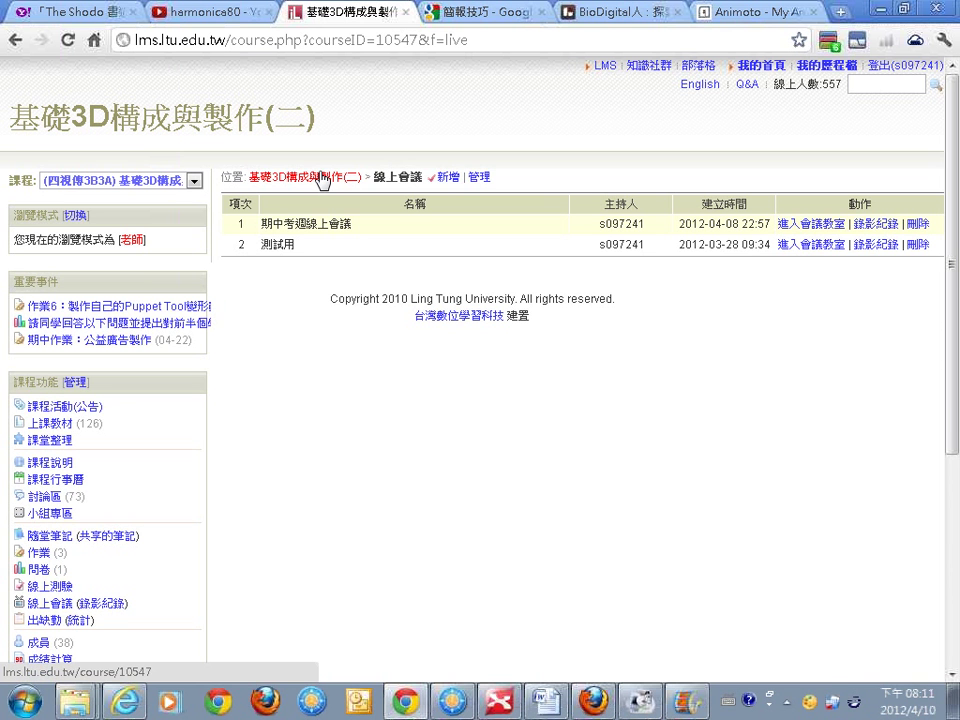
- Switch to the XMind mind map and select the Teamviewer遠端連線 topic under 遠端救援/會議
mouse_move(687, 712)
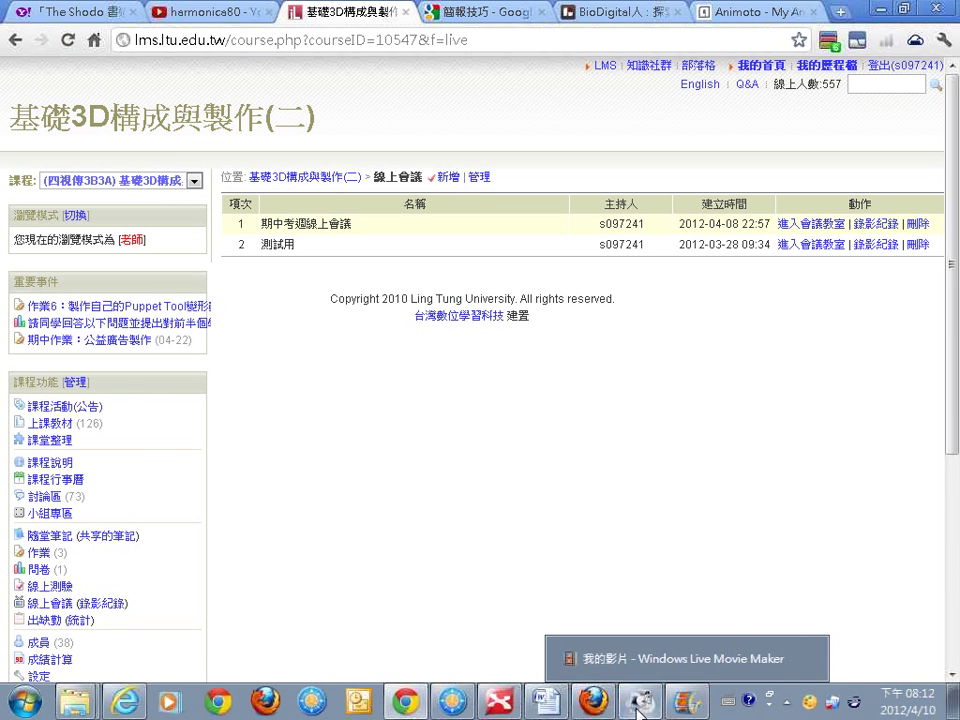
left_click(499, 702)
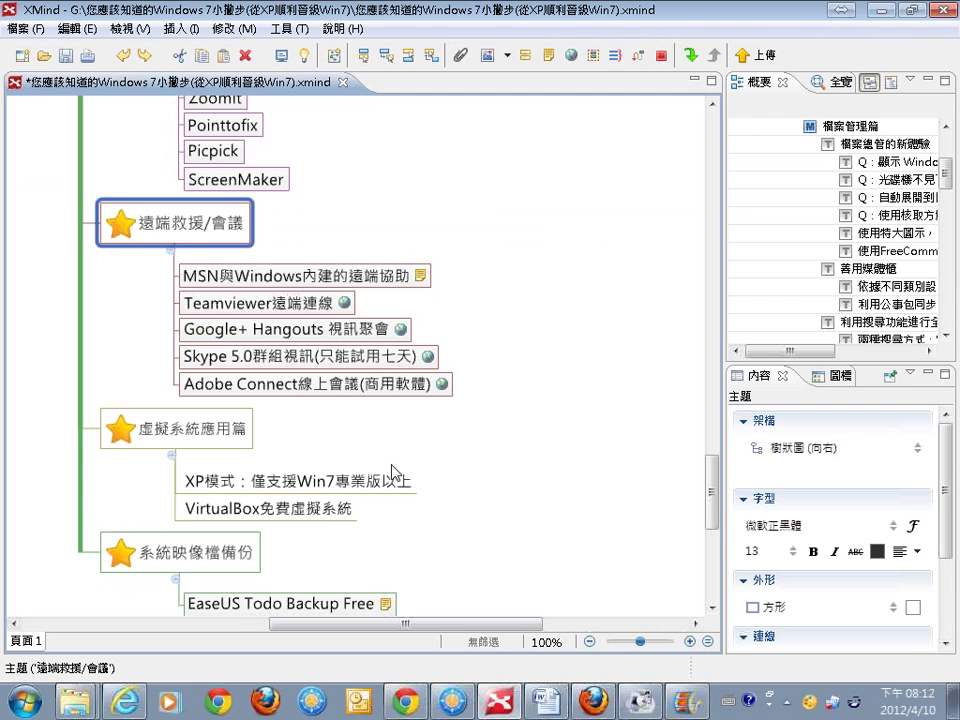
left_click(536, 289)
left_click(296, 304)
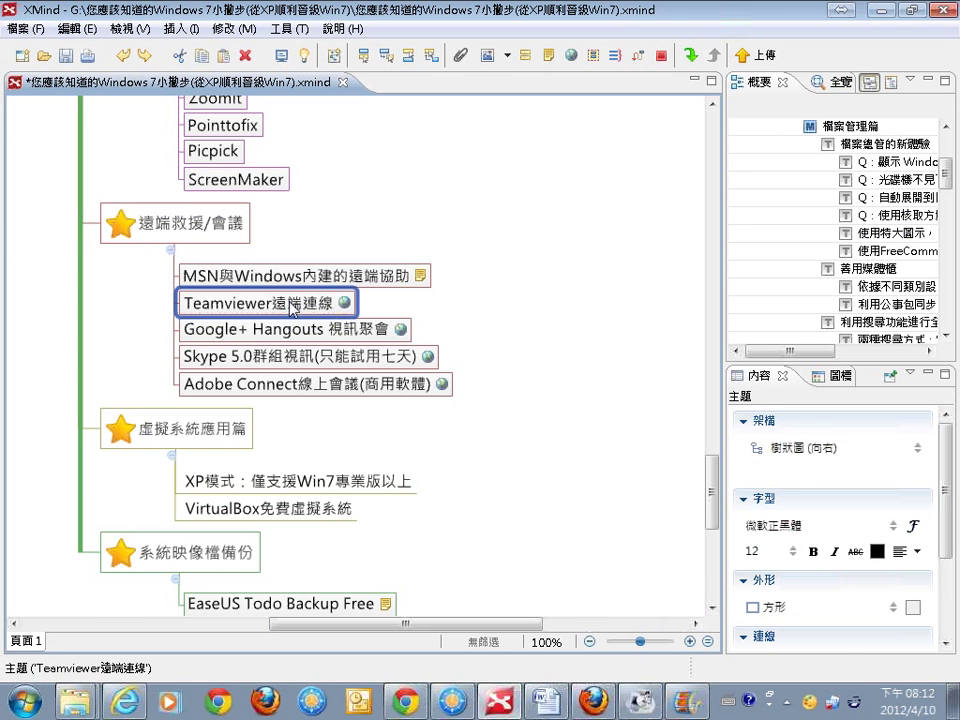
- Switch to FreeCommander, open the G:\相關軟體整理\遠端救援會議 folder and mark TeamViewer_Setup.exe with a red tick
key("alt+Tab")
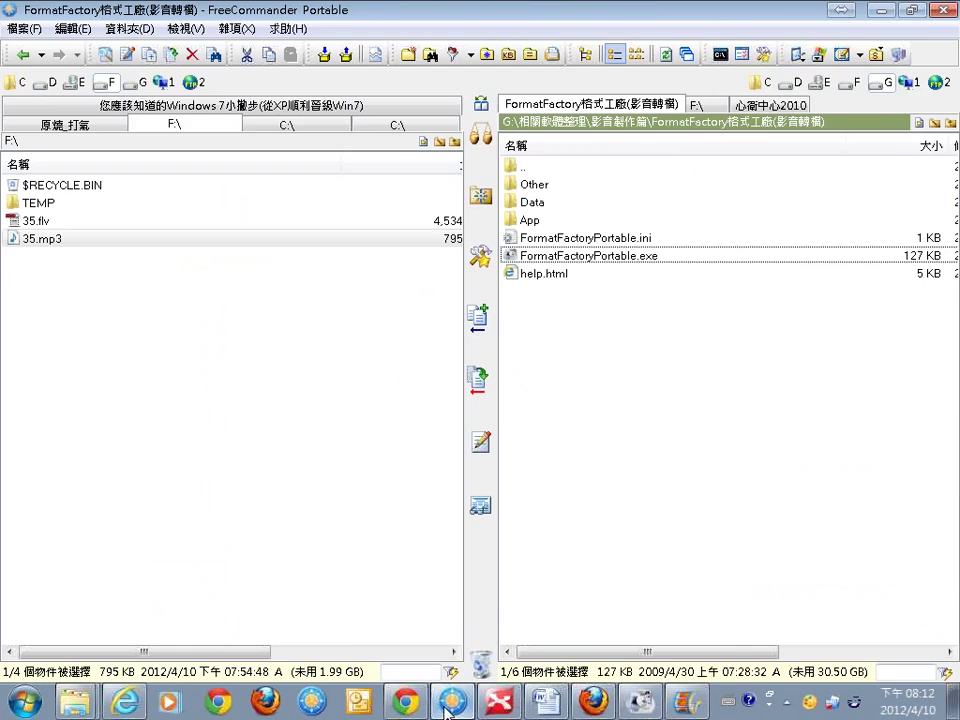
left_click(570, 121)
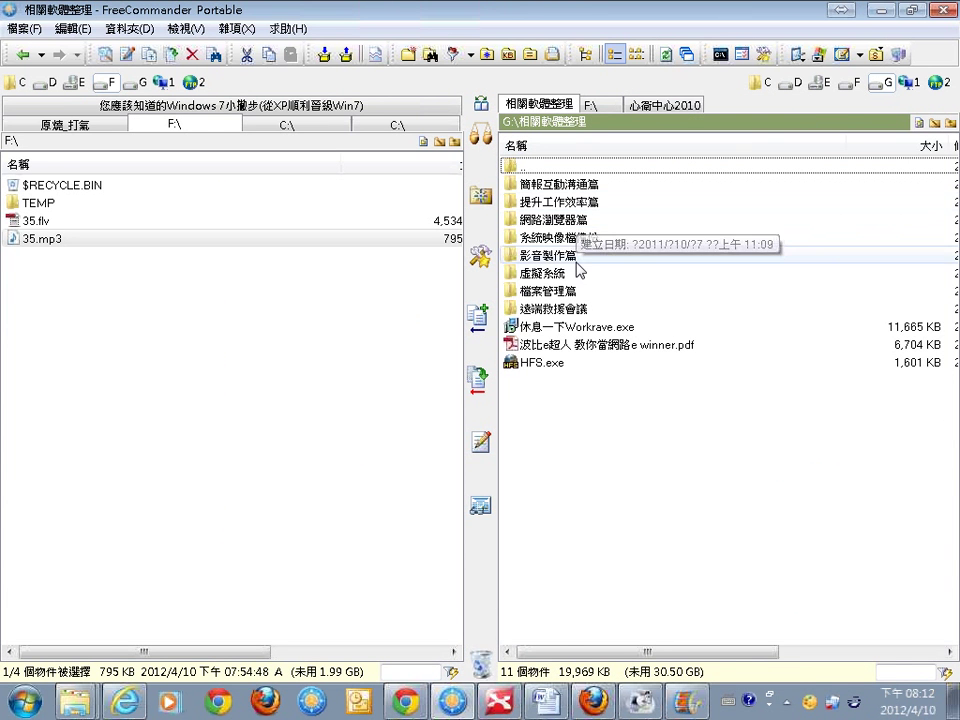
double_click(578, 308)
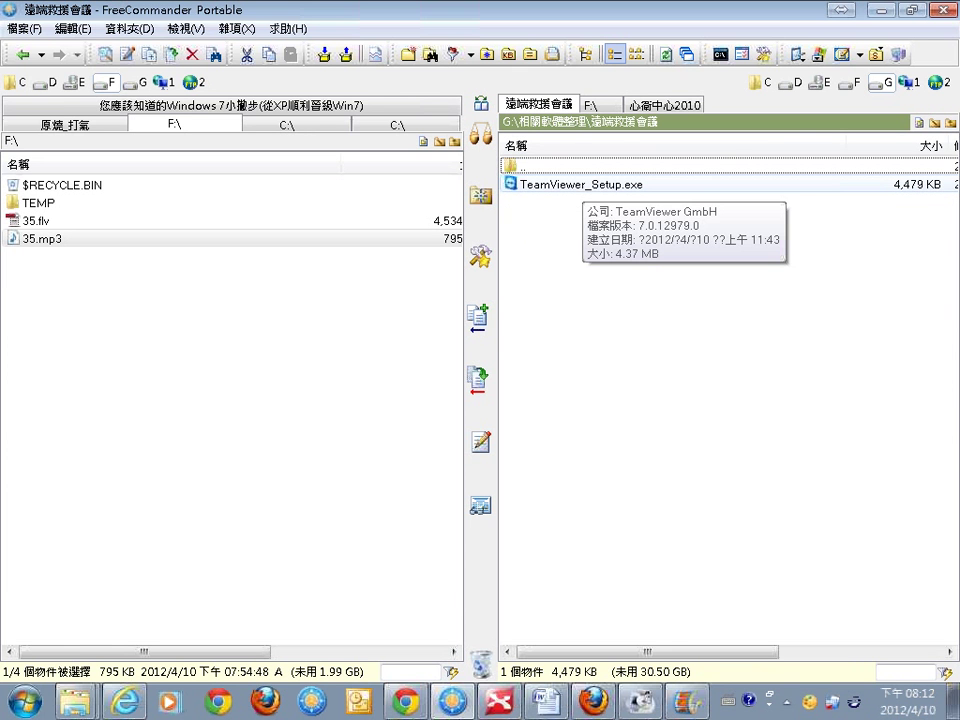
left_click_drag(549, 217, 636, 190)
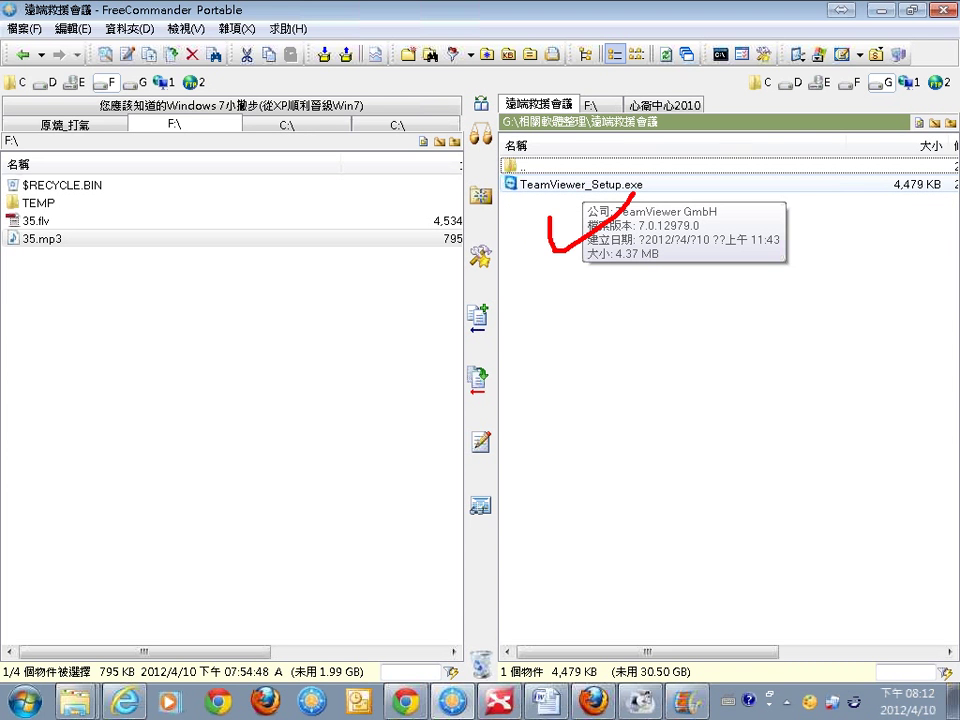
- Try to run TeamViewer_Setup.exe from the folder and cancel the installer
double_click(591, 186)
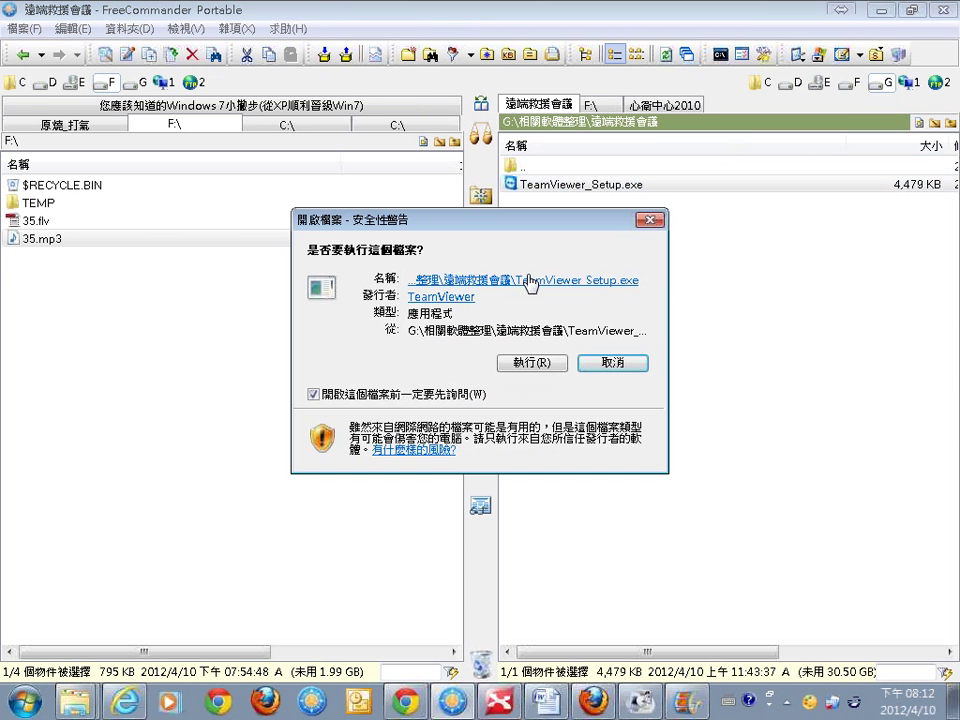
left_click(531, 362)
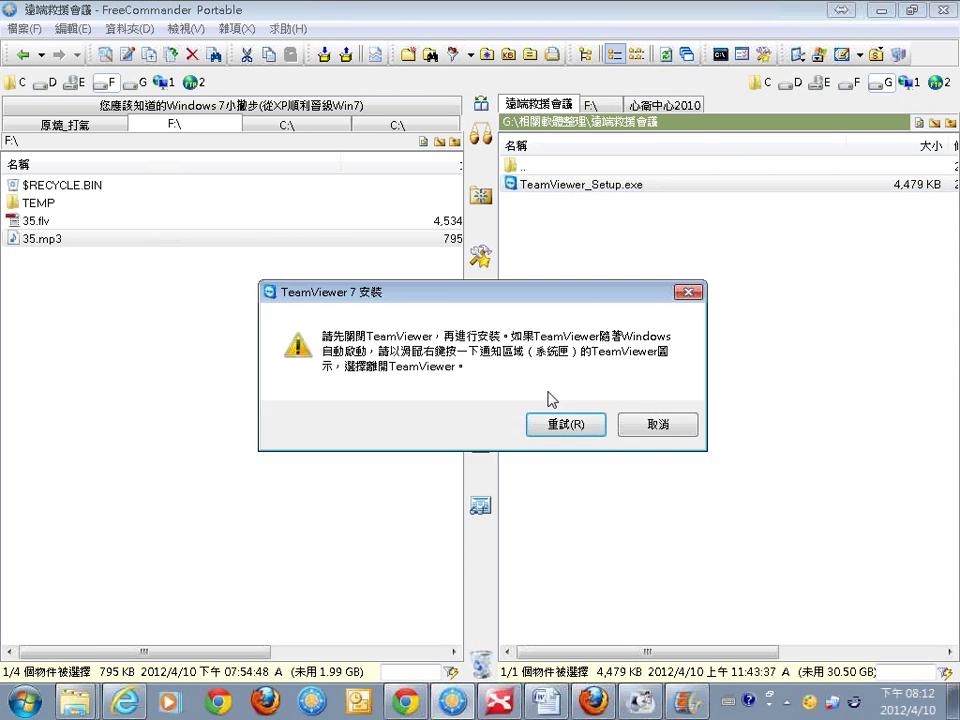
left_click(658, 425)
- Exit the TeamViewer instance running in the background and confirm ending it
left_click(769, 700)
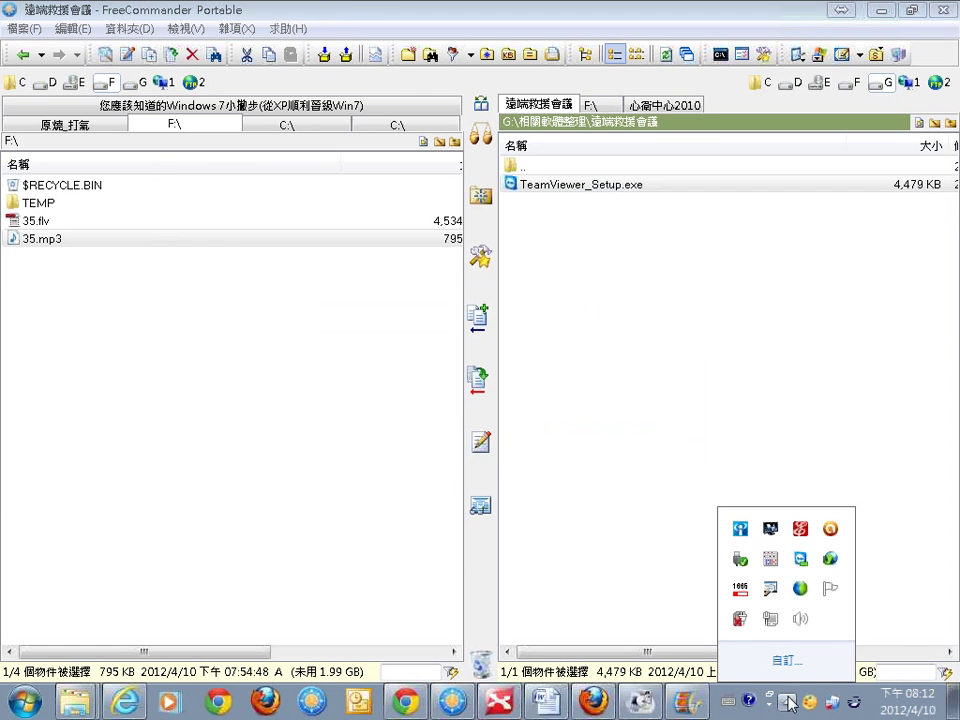
right_click(796, 590)
left_click(700, 542)
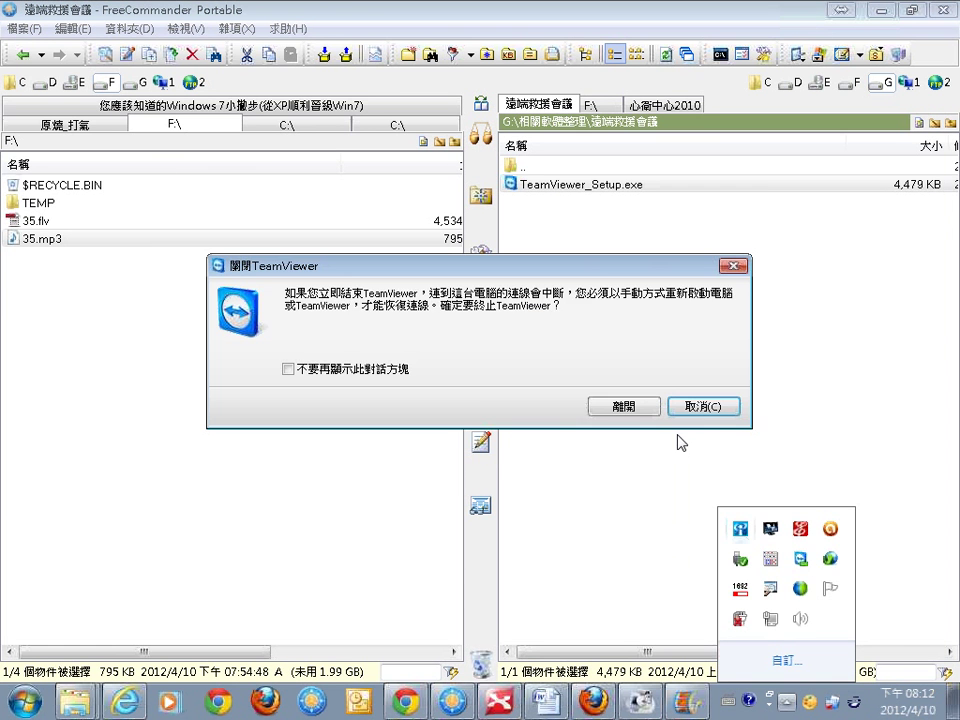
left_click(645, 412)
- Run TeamViewer_Setup.exe, mark the 安裝 and 執行 choices in red, and cancel the setup
double_click(561, 187)
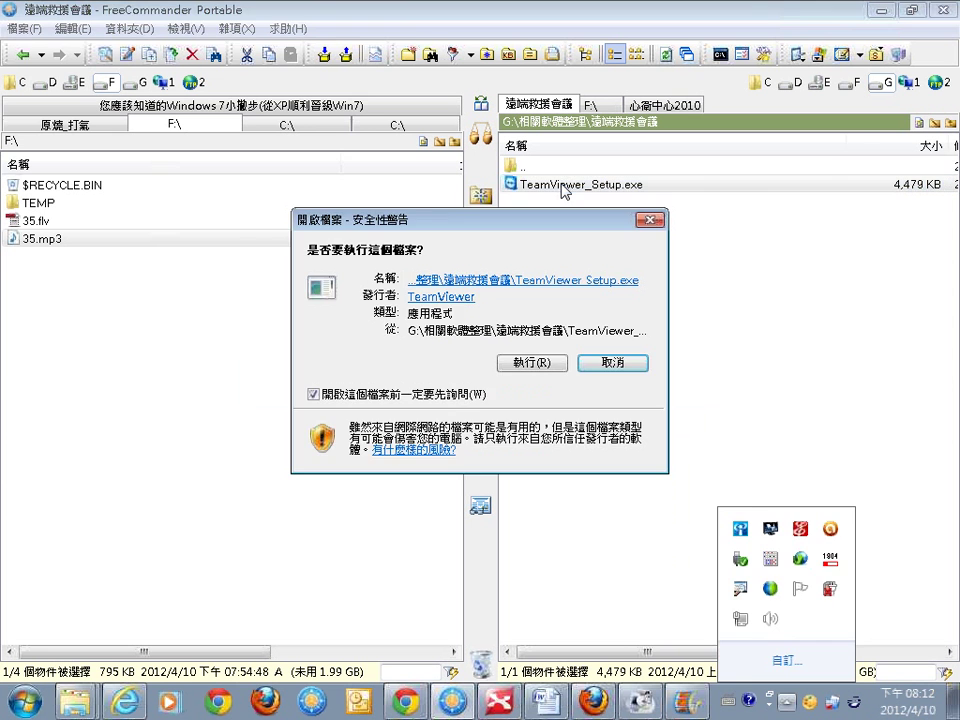
left_click(536, 363)
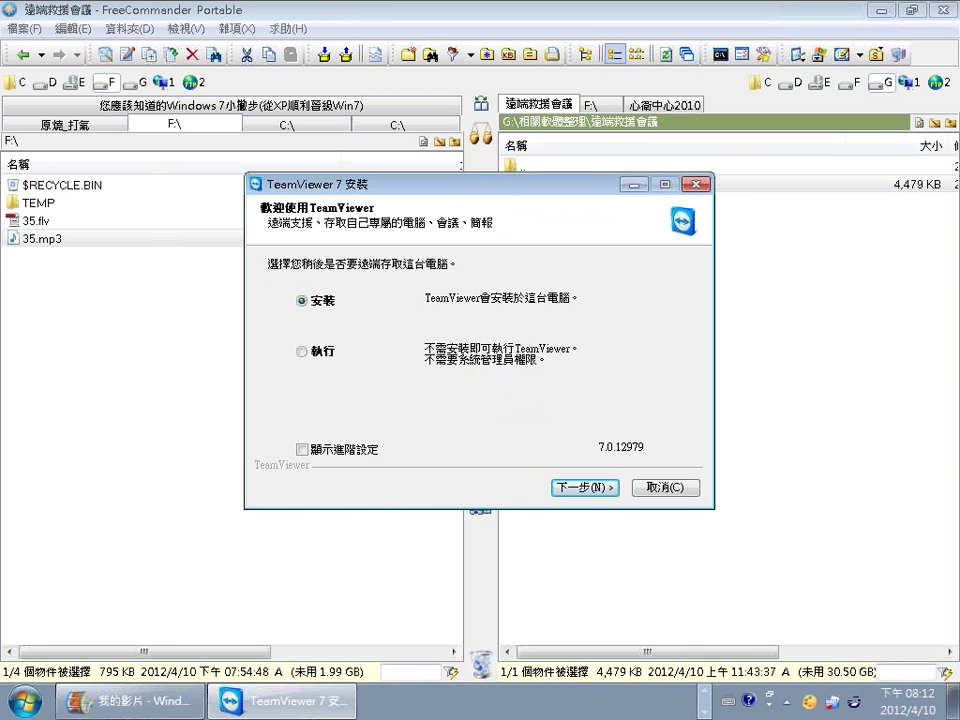
left_click_drag(258, 278, 300, 250)
mouse_move(252, 345)
left_mouse_down()
mouse_move(258, 381)
mouse_move(295, 305)
left_mouse_up()
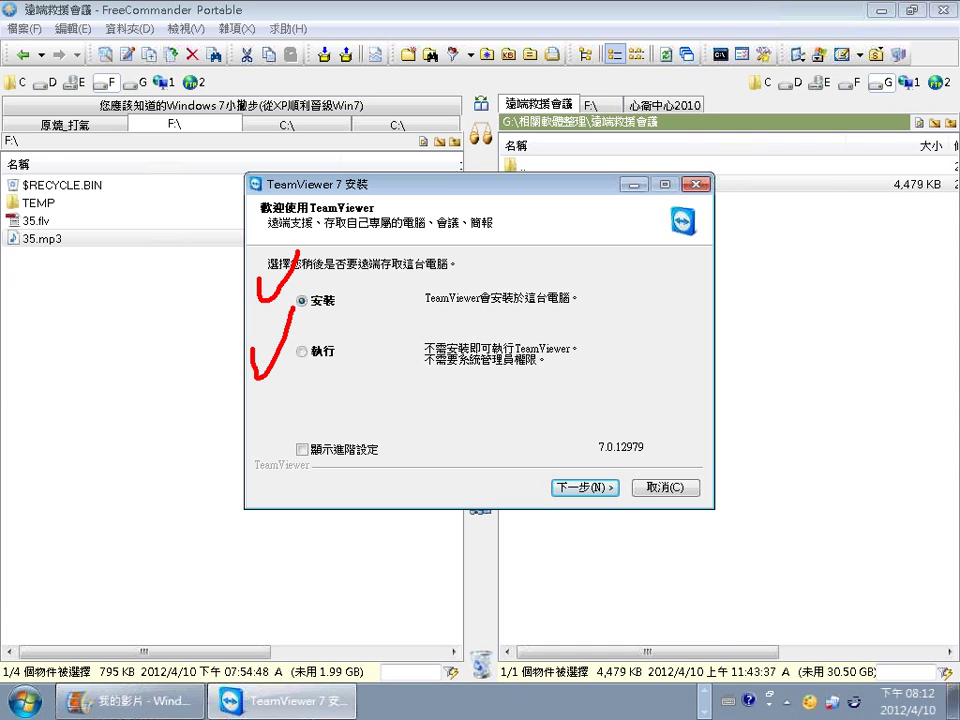
left_click_drag(277, 369, 383, 368)
left_click_drag(291, 316, 354, 316)
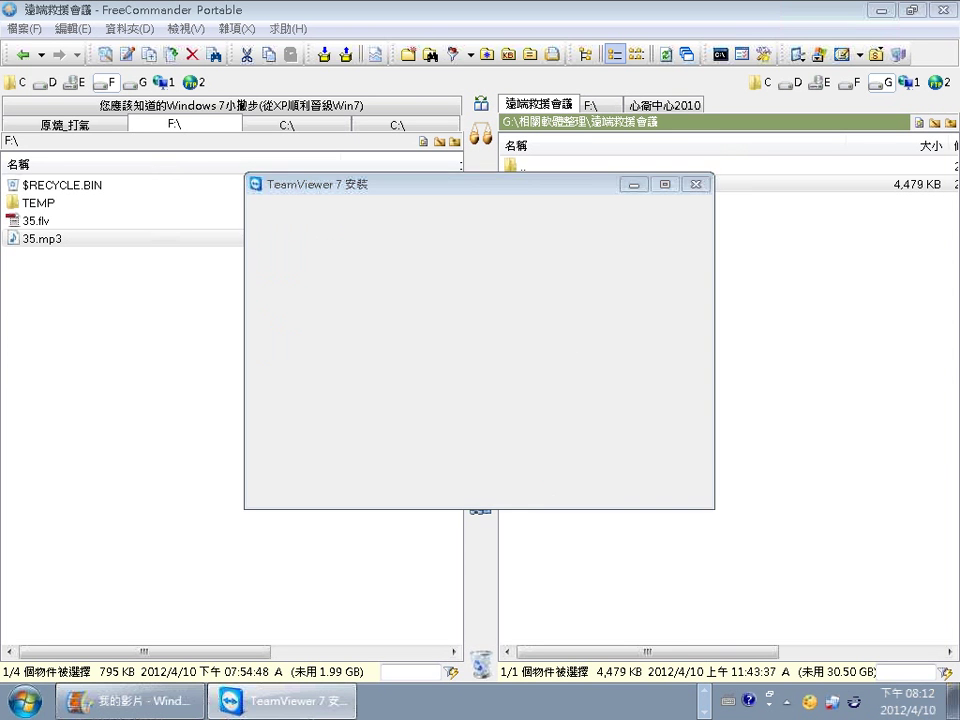
left_click(668, 489)
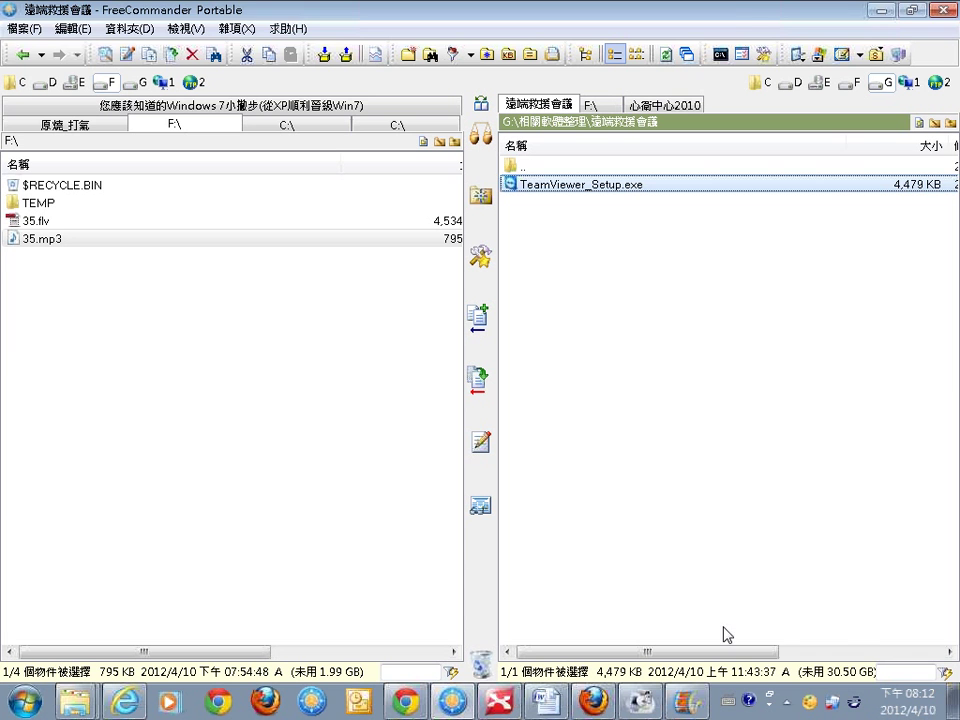
left_click(769, 700)
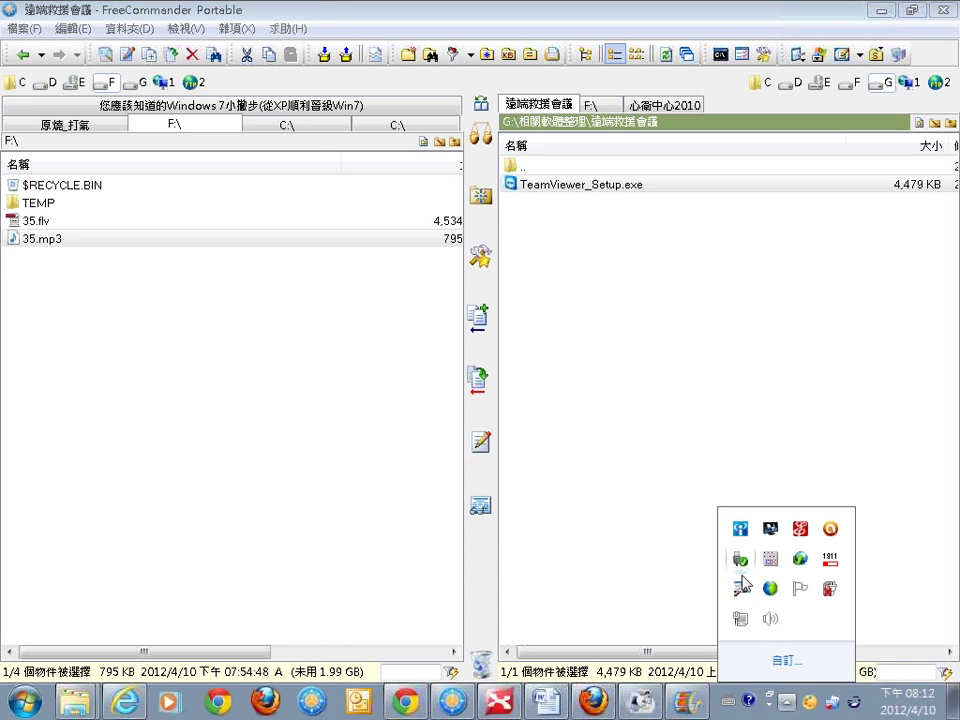
left_click(851, 704)
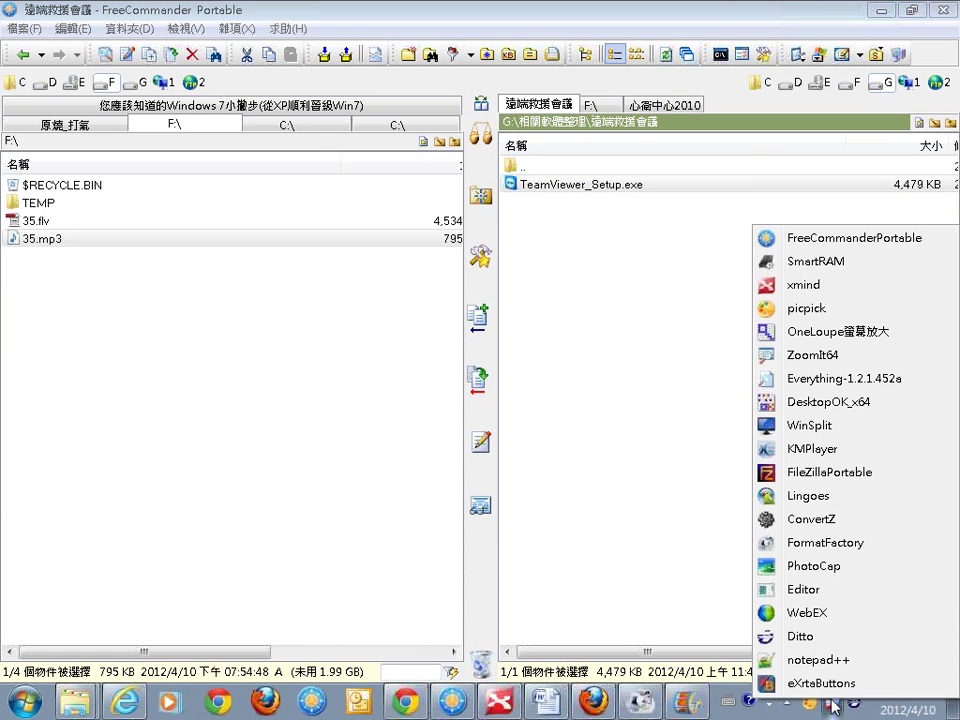
left_click(690, 548)
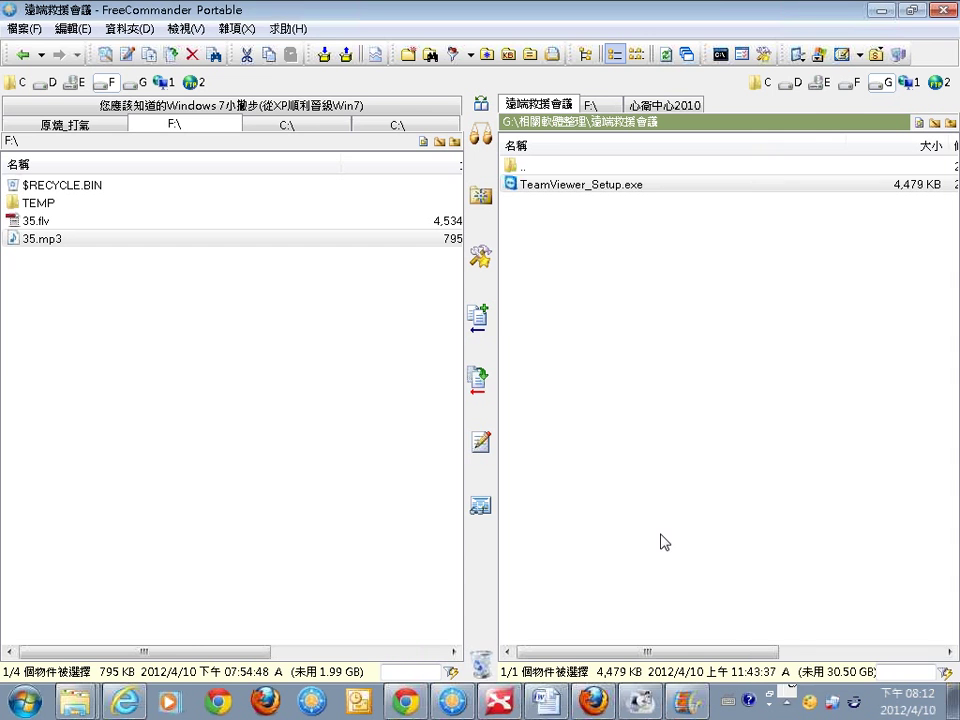
- Show the desktop, launch the installed TeamViewer 7 and close its computers and contacts list
left_click(954, 702)
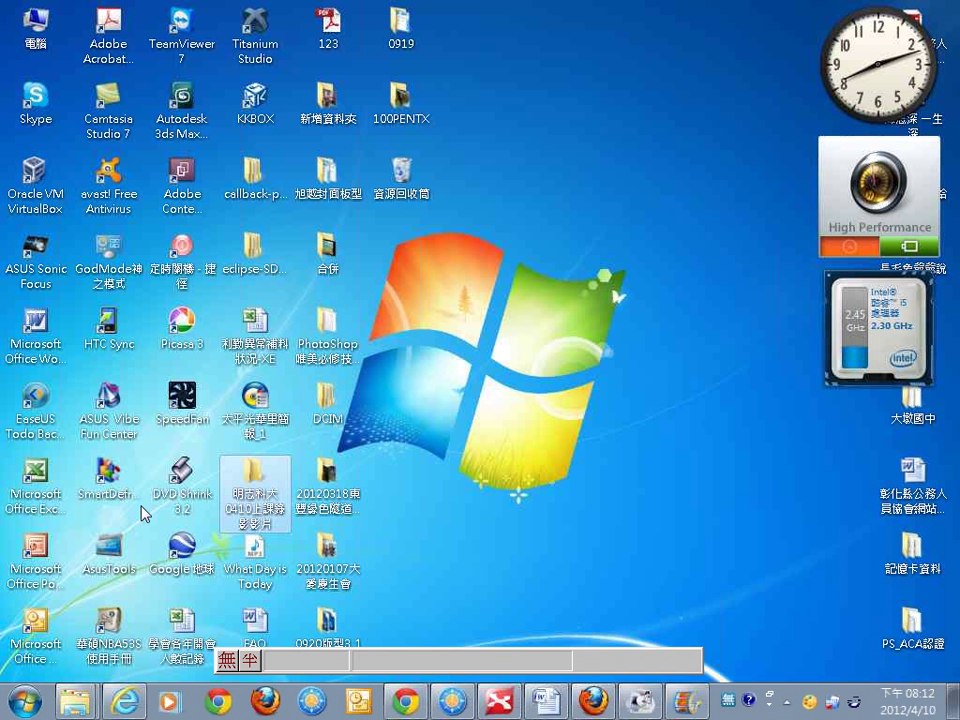
double_click(207, 32)
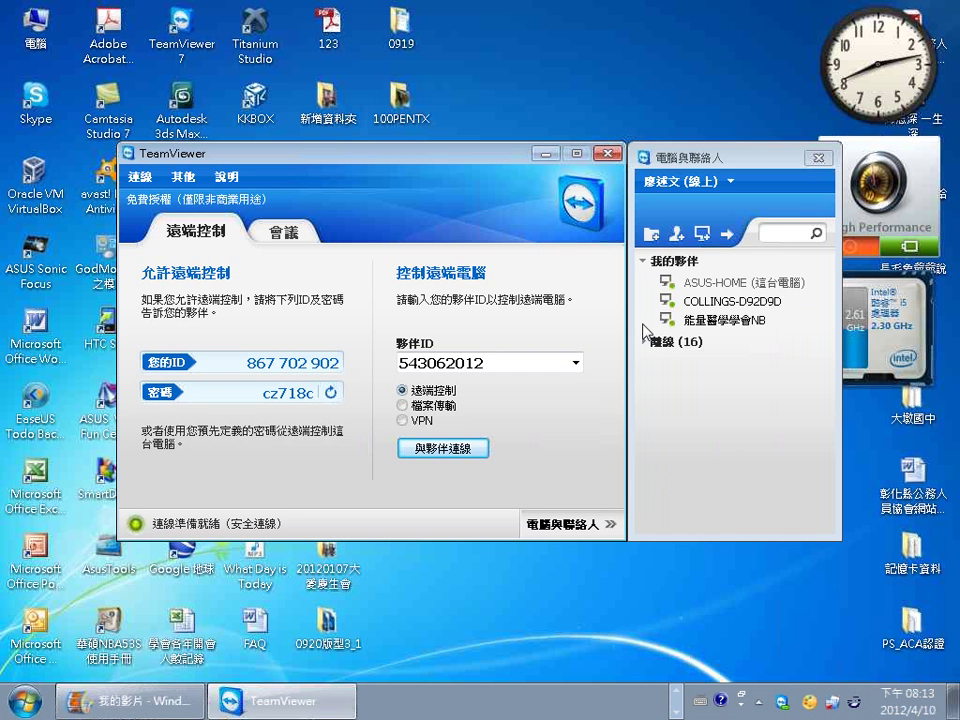
left_click(818, 157)
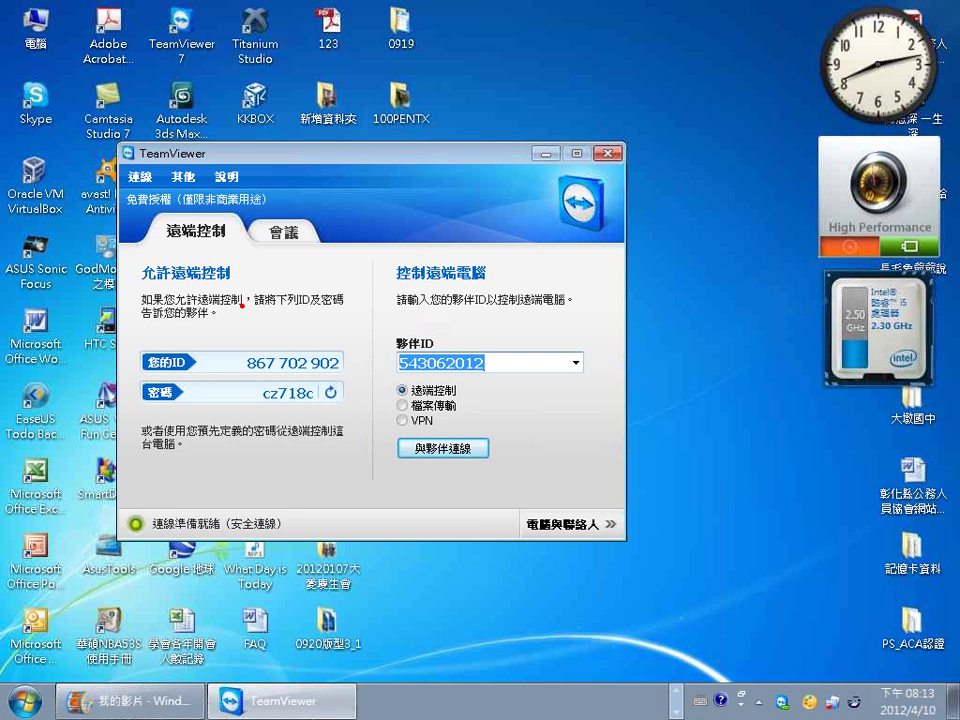
- Point out this computer's own ID and password with red ink marks, and clear the ink
left_click_drag(248, 322, 281, 272)
left_click_drag(217, 381, 239, 371)
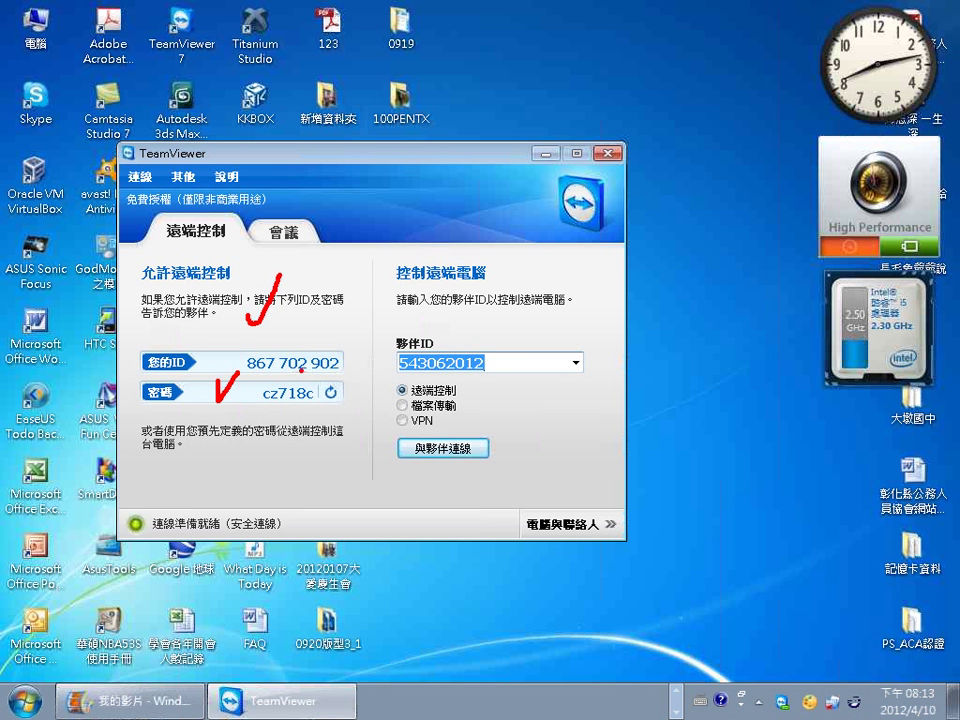
left_click_drag(252, 399, 294, 397)
left_click_drag(296, 401, 293, 409)
key("Escape")
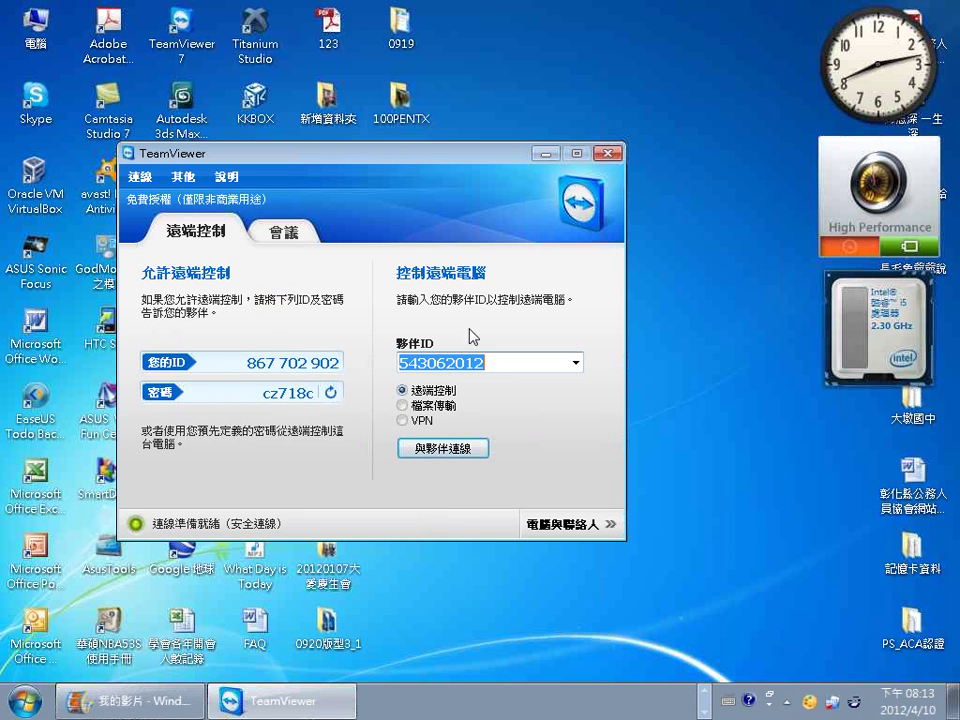
- Reopen the computers and contacts list, connect to the partner COLLINGS-D92D9D, accept the commercial-use notice and close the list
left_click(563, 523)
double_click(706, 302)
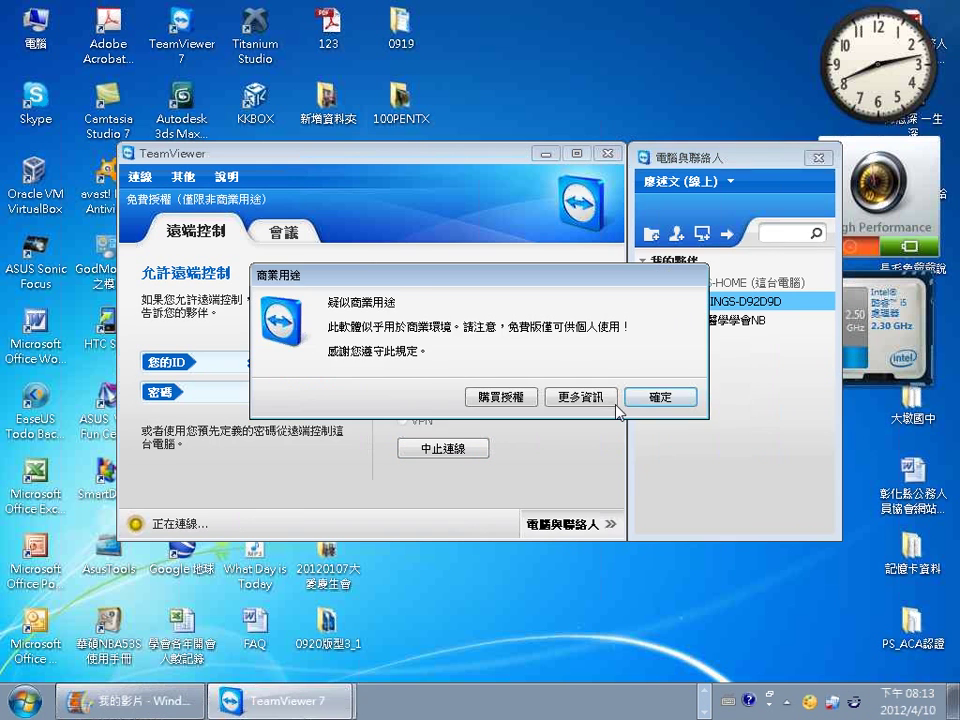
left_click(660, 397)
left_click(818, 157)
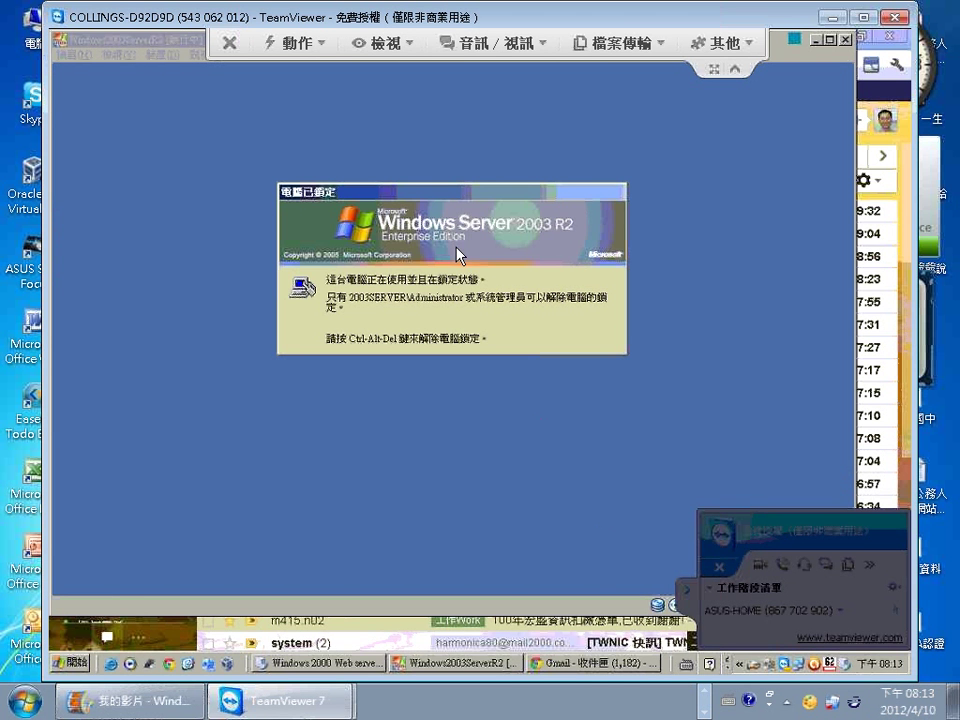
- Examine the remote session's 音訊 / 視訊, 檔案傳輸 and 其他 options, including the 錄製 choices, with the session list panel collapsed
left_click(541, 43)
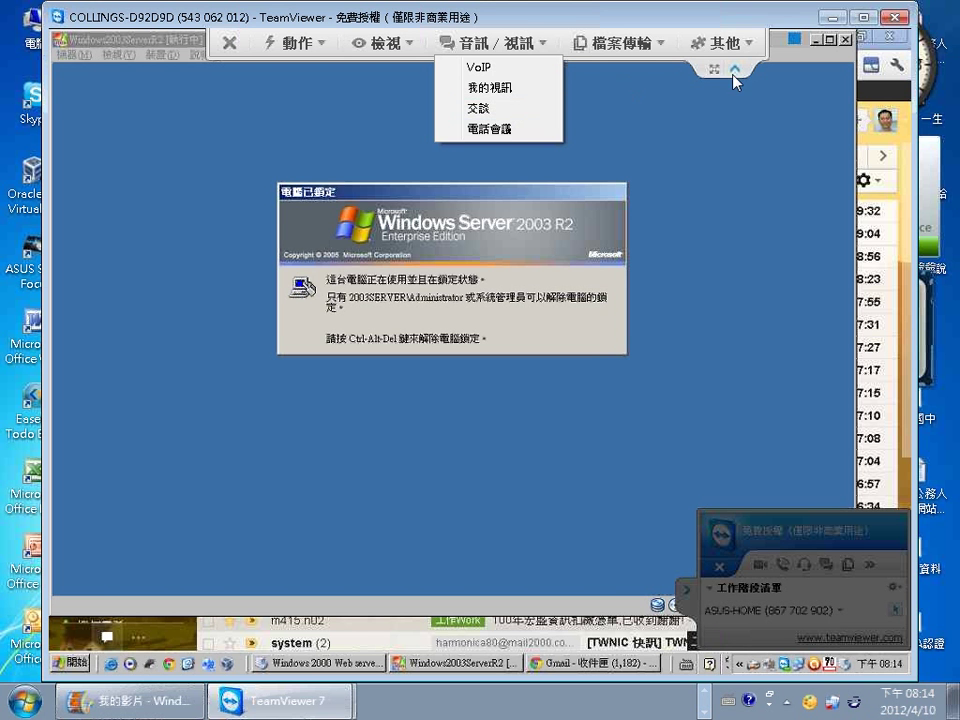
left_click(690, 598)
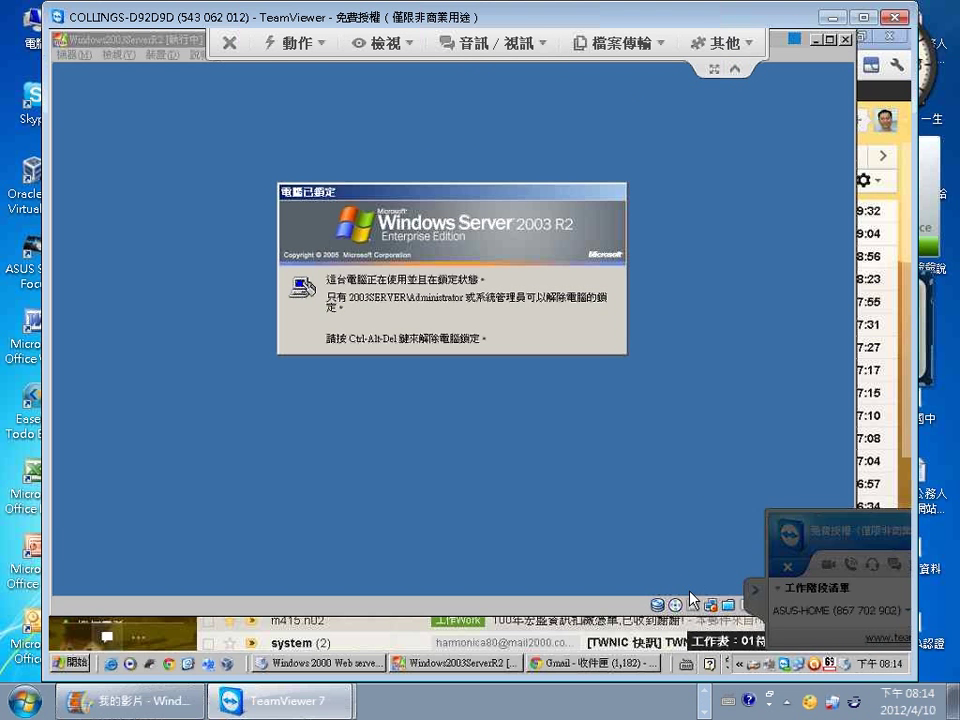
left_click(618, 42)
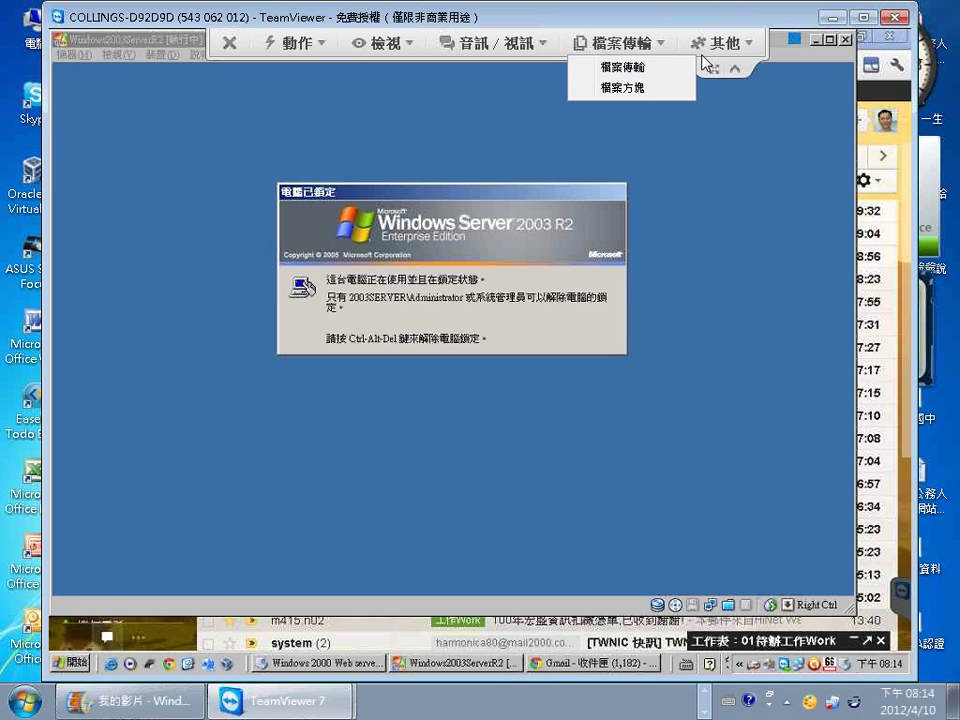
left_click(720, 48)
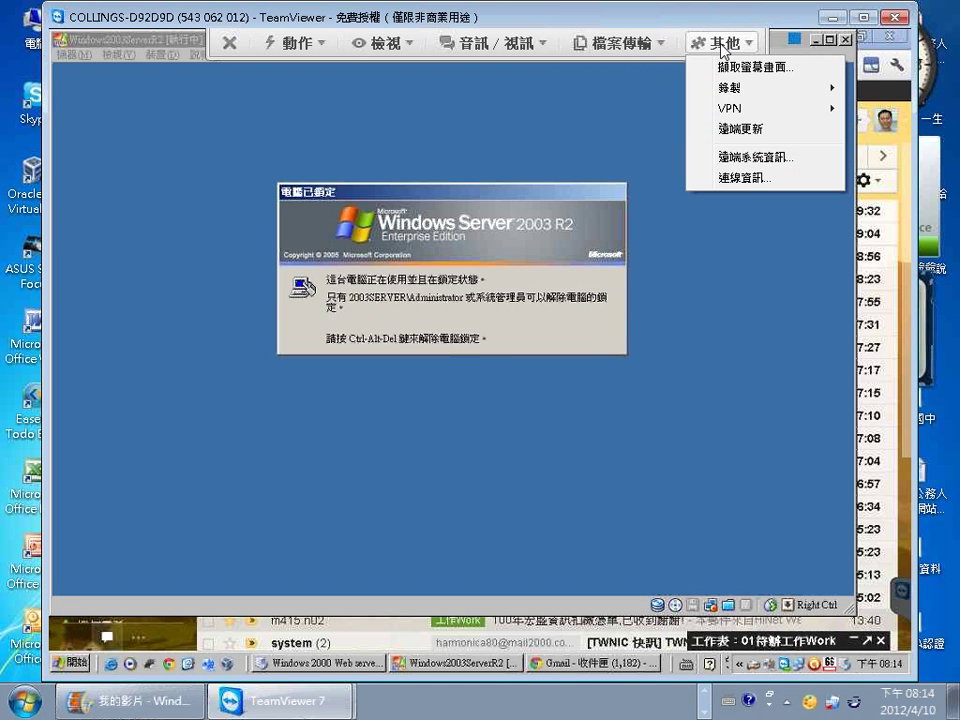
mouse_move(756, 92)
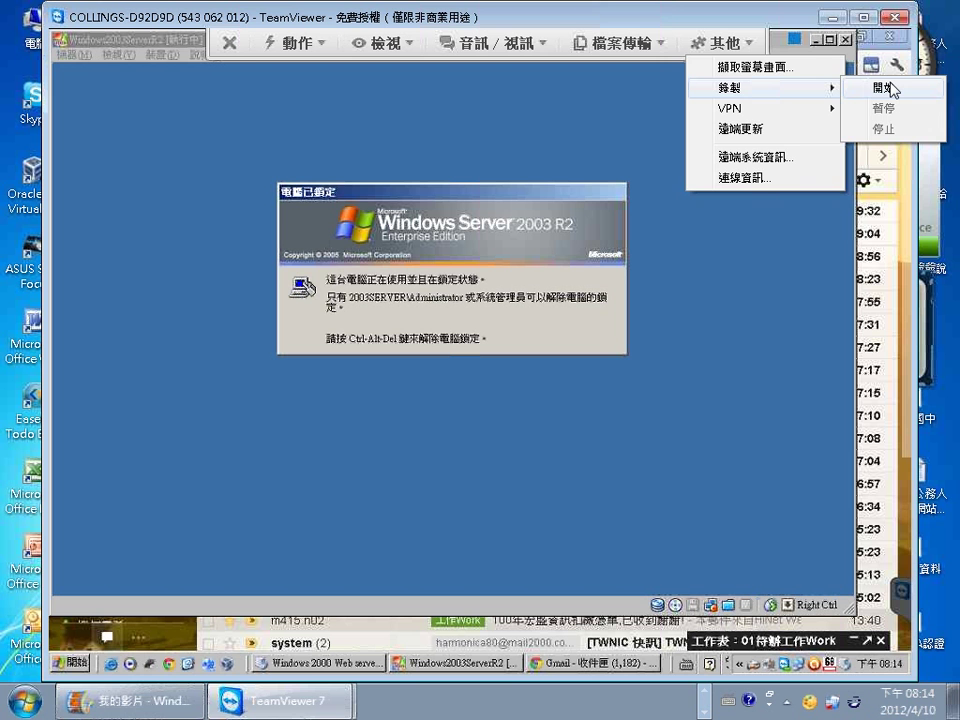
left_click(664, 44)
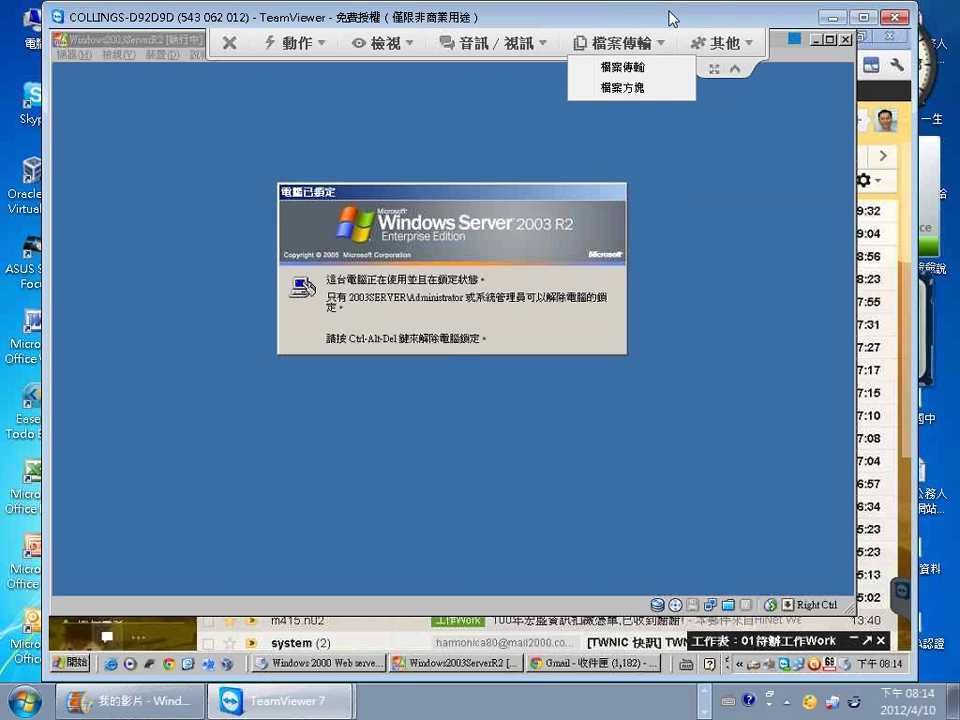
left_click(670, 18)
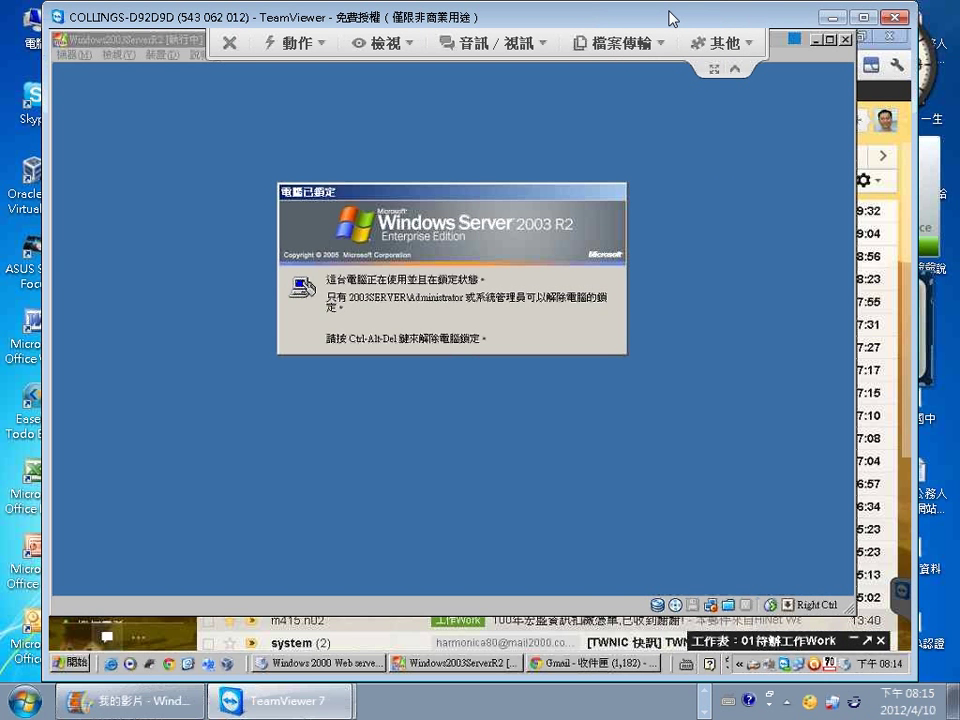
- End the remote control session with COLLINGS-D92D9D and acknowledge the sponsored free-session notice
left_click_drag(669, 18, 647, 23)
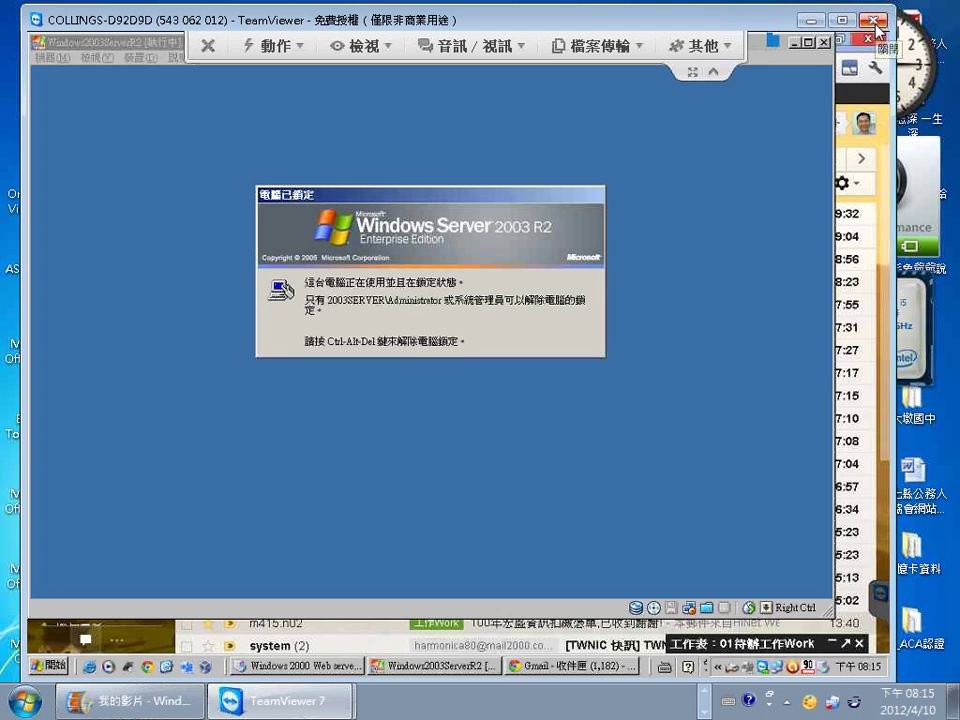
left_click(875, 24)
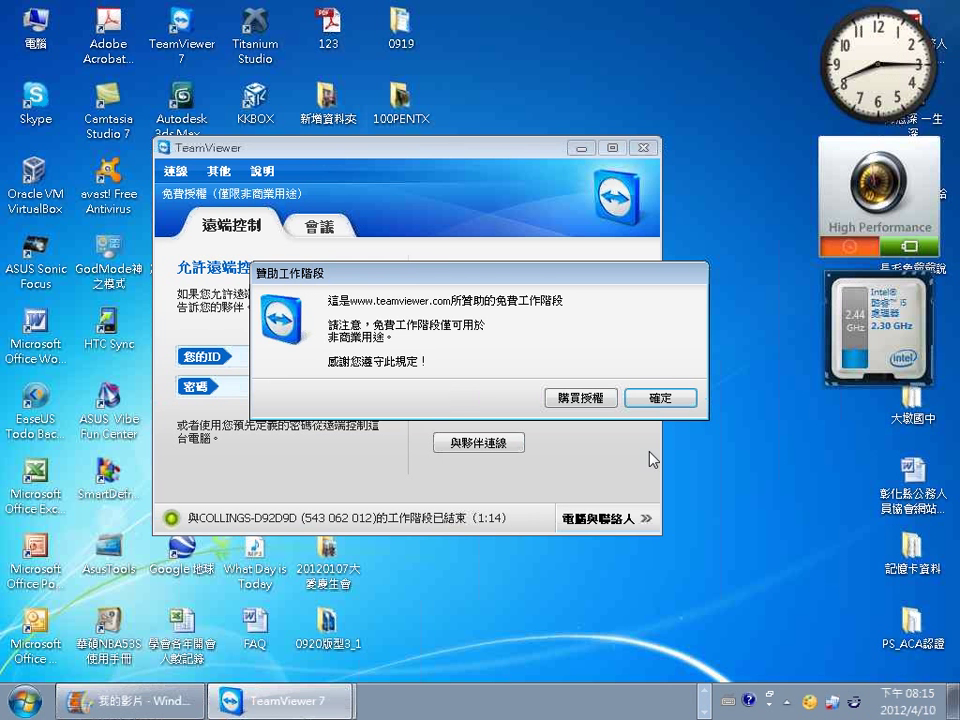
left_click(672, 391)
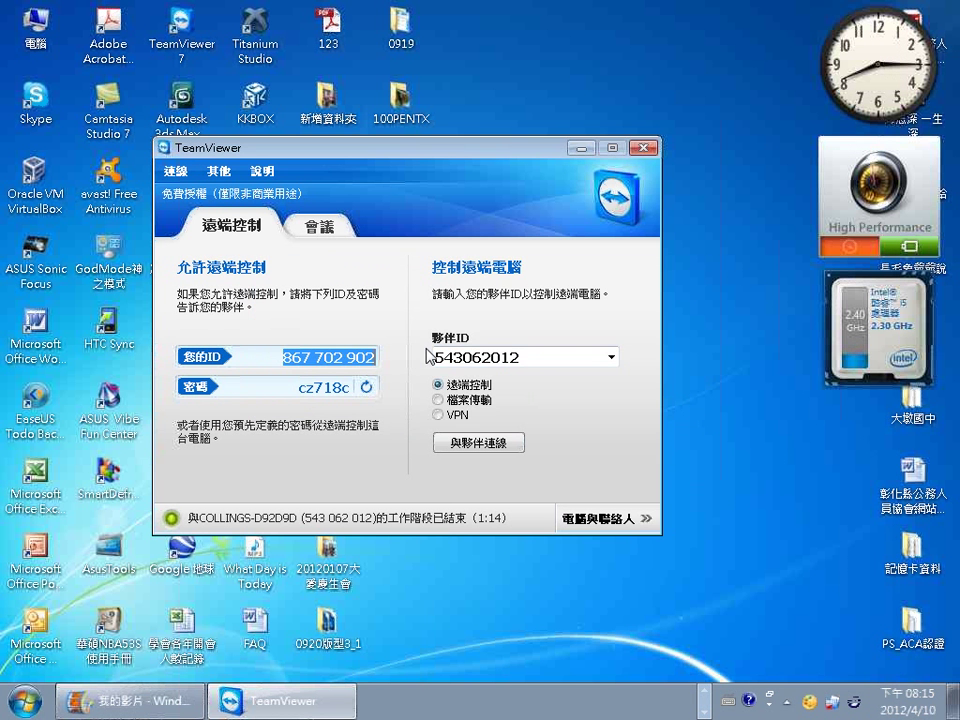